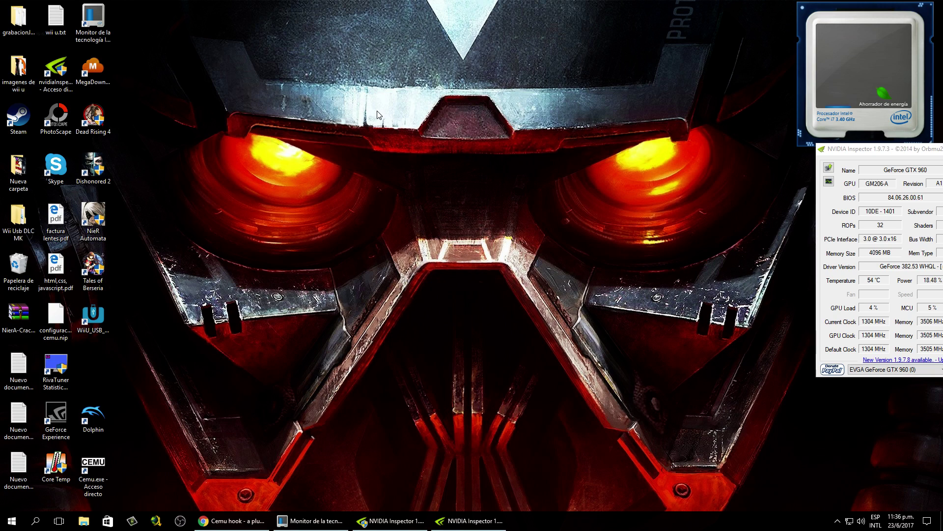
- Launch Cemu and minimize its window
{"action": "type", "text": "cemu"}
{"action": "key", "text": "Return"}
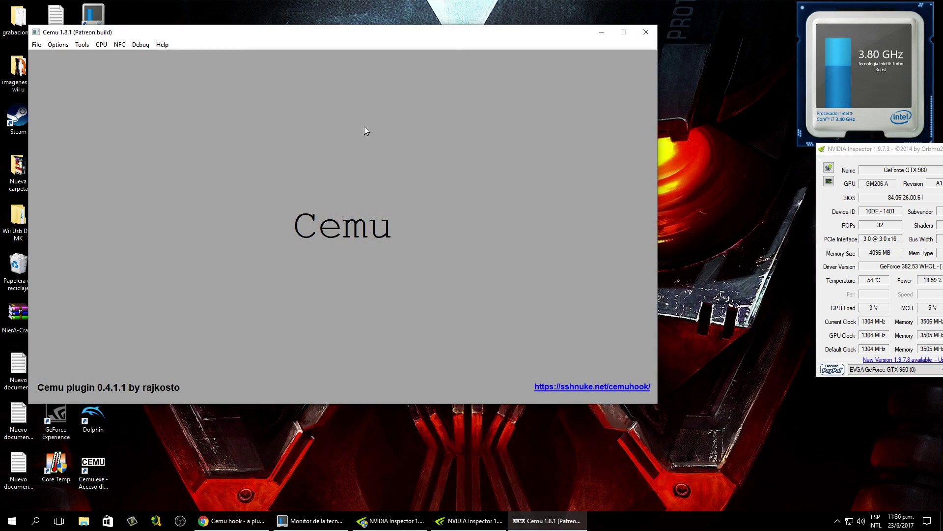
{"action": "left_click", "coordinate": [601, 32]}
- Switch to Chrome and examine the download links and versions on the Cemu hook page, then minimize the browser
{"action": "left_click", "coordinate": [231, 520]}
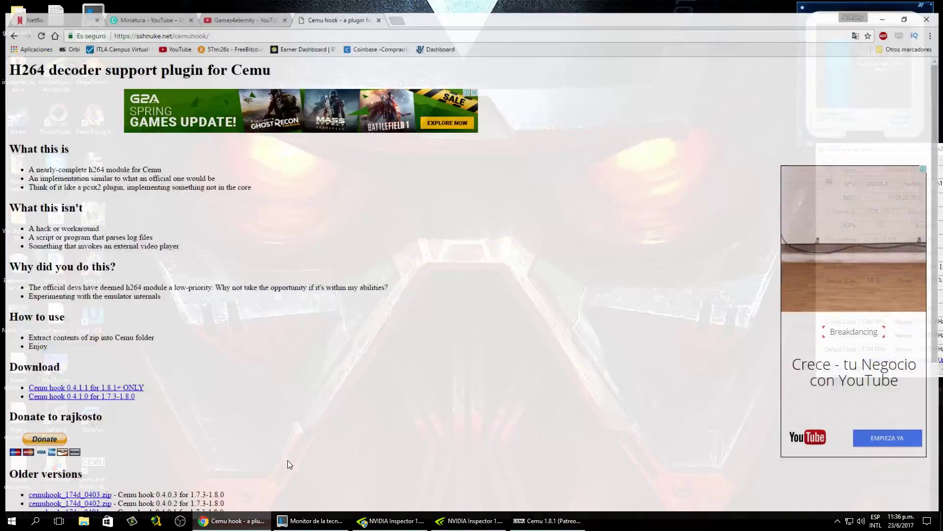
{"action": "scroll", "coordinate": [284, 436], "scroll_direction": "down", "scroll_amount": 3}
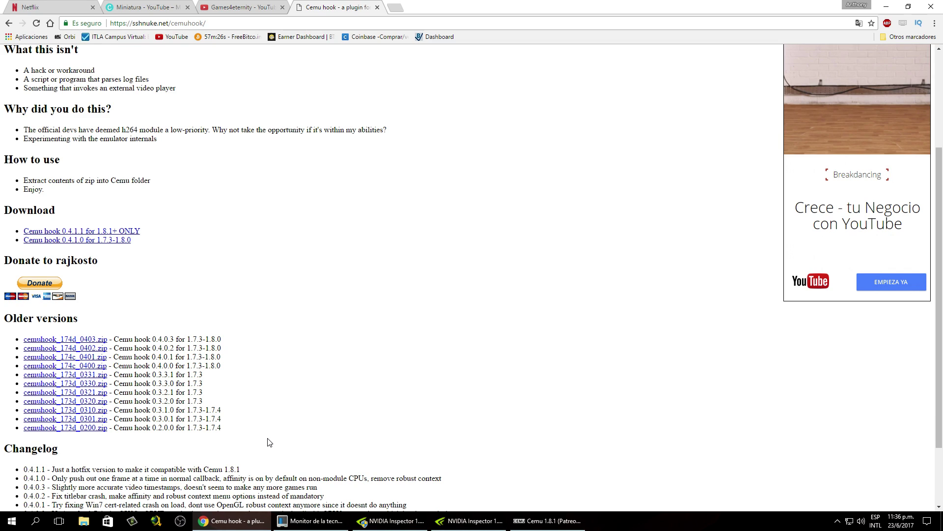
{"action": "left_click", "coordinate": [226, 23]}
{"action": "left_click", "coordinate": [301, 266]}
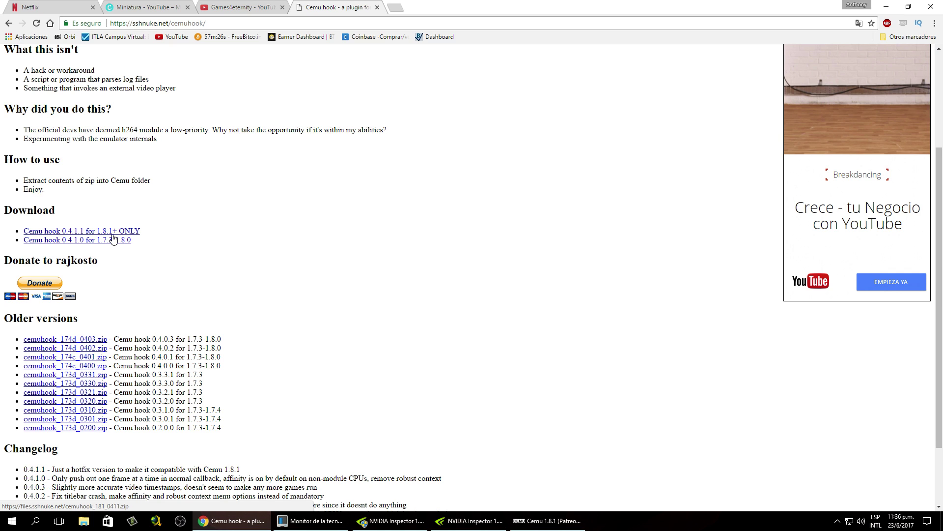
{"action": "left_click", "coordinate": [896, 5]}
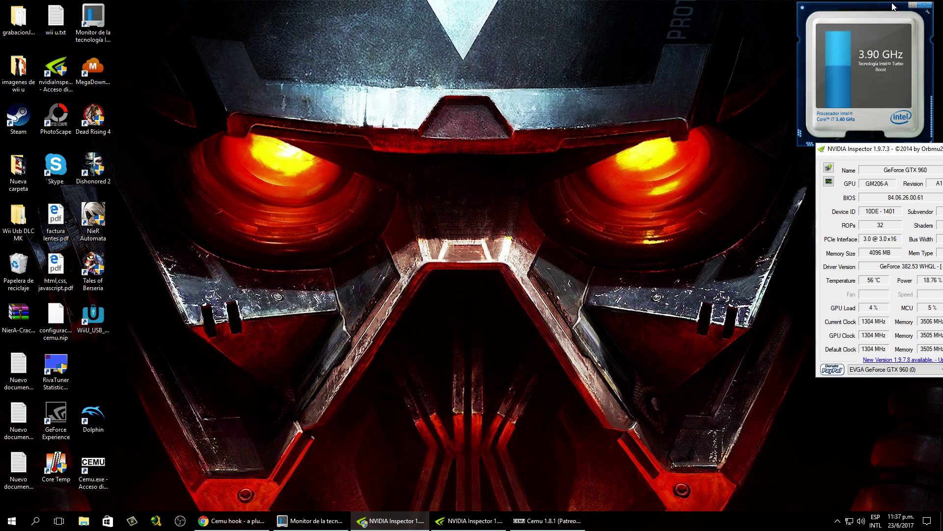
{"action": "right_click", "coordinate": [337, 126]}
{"action": "left_click", "coordinate": [364, 156]}
{"action": "right_click", "coordinate": [365, 158]}
{"action": "left_click", "coordinate": [396, 187]}
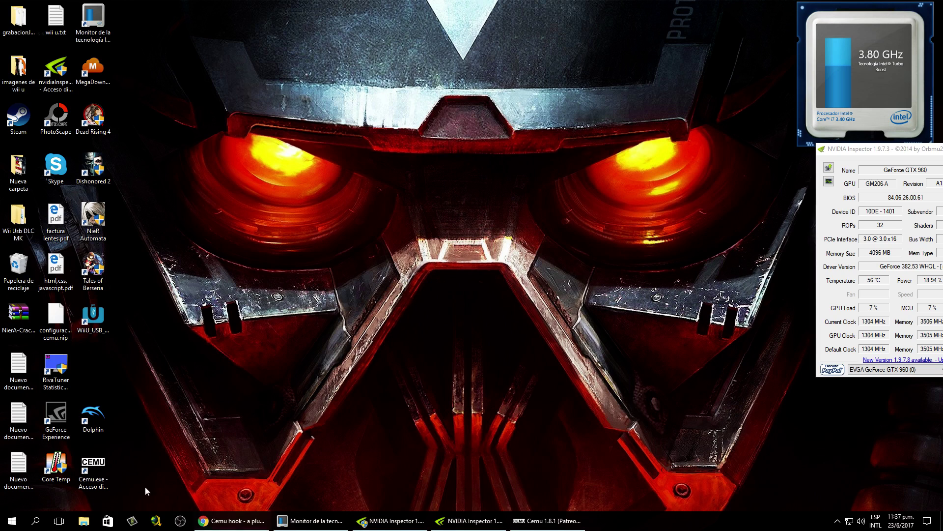
- Launch Cemu from its desktop shortcut and reposition its window clear of the desktop icons
{"action": "double_click", "coordinate": [105, 471]}
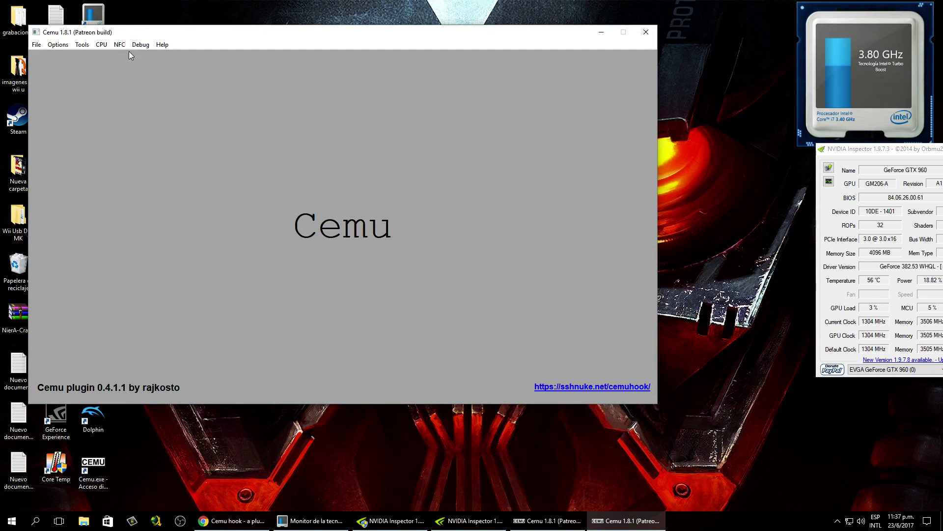
{"action": "left_click_drag", "start_coordinate": [126, 32], "coordinate": [227, 56]}
- Examine the graphic packs list and the upscale filter, fullscreen scaling and GPU buffer cache accuracy options
{"action": "left_click", "coordinate": [144, 71]}
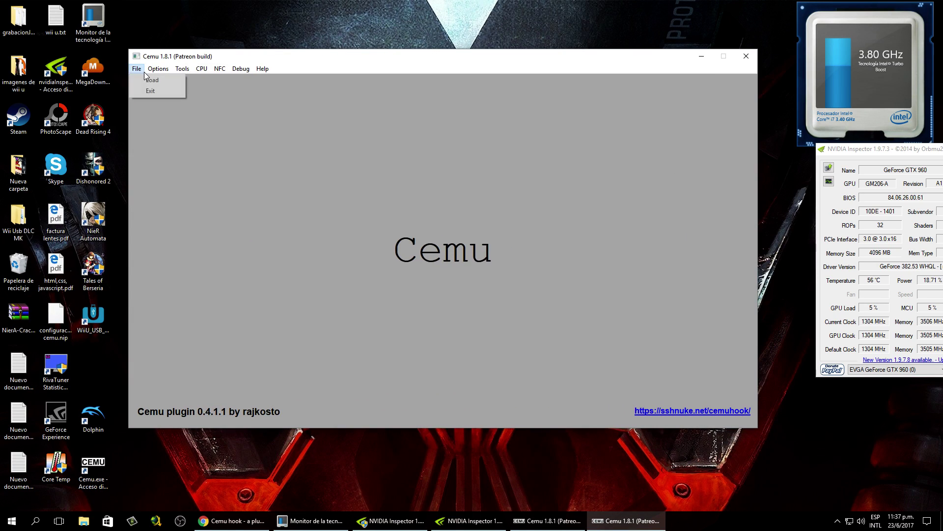
{"action": "mouse_move", "coordinate": [159, 73]}
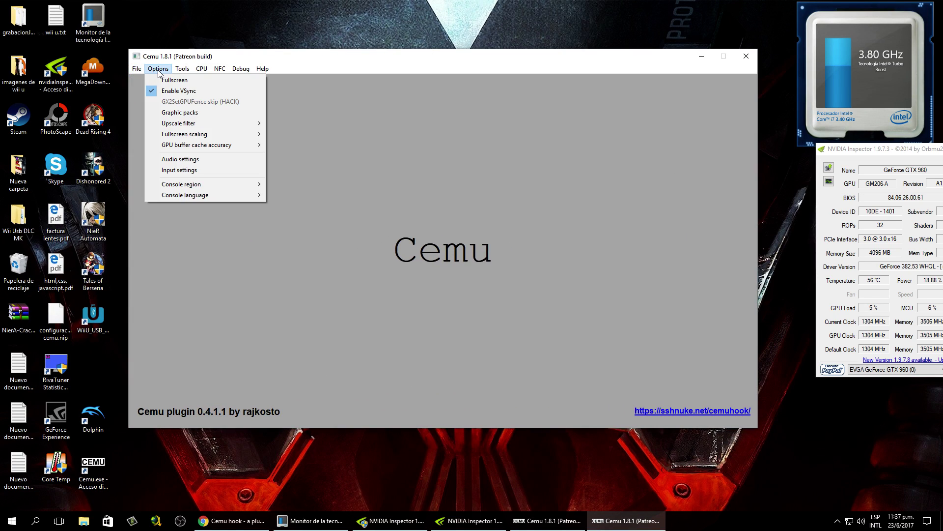
{"action": "left_click", "coordinate": [173, 112]}
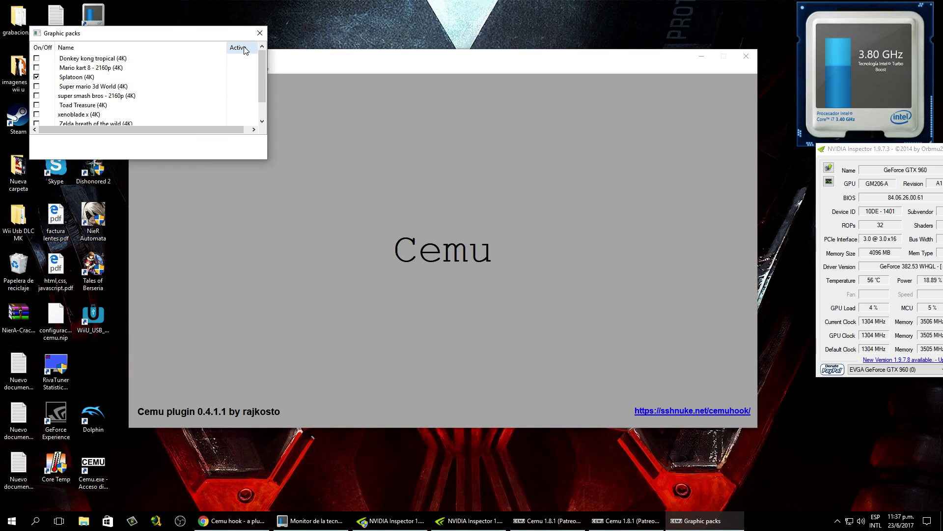
{"action": "left_click", "coordinate": [260, 33]}
{"action": "left_click", "coordinate": [183, 69]}
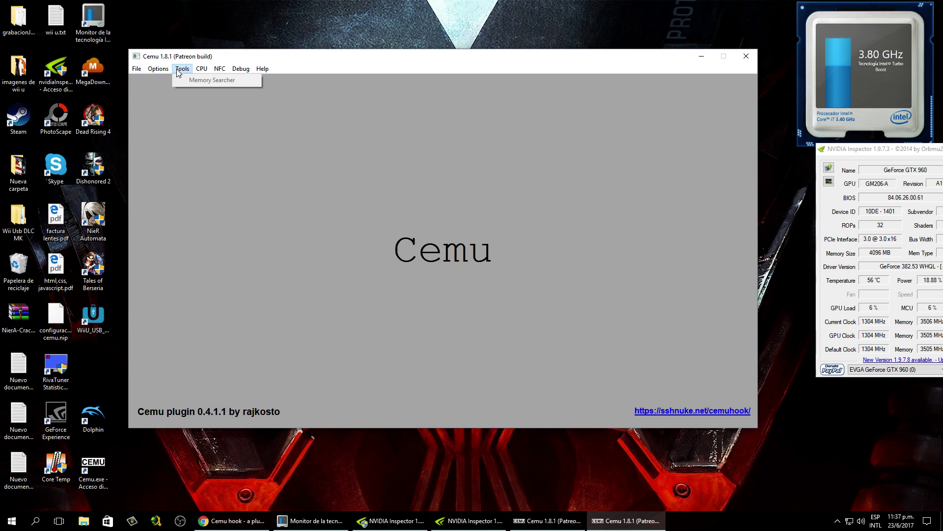
{"action": "mouse_move", "coordinate": [158, 69]}
{"action": "mouse_move", "coordinate": [194, 127]}
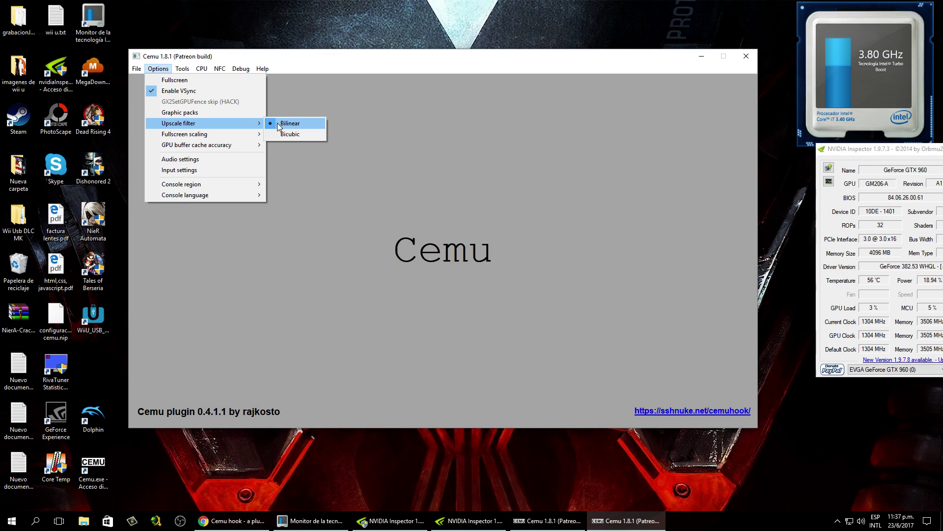
{"action": "mouse_move", "coordinate": [246, 135]}
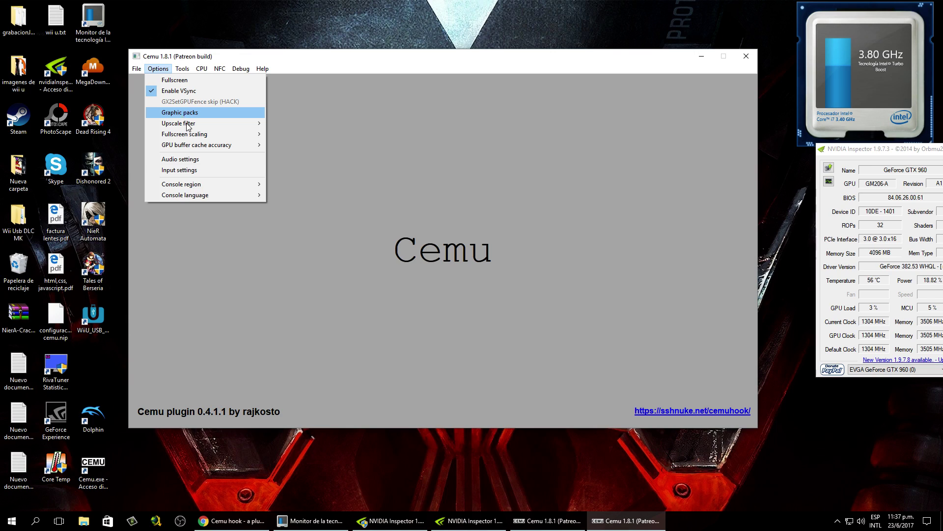
{"action": "mouse_move", "coordinate": [219, 150]}
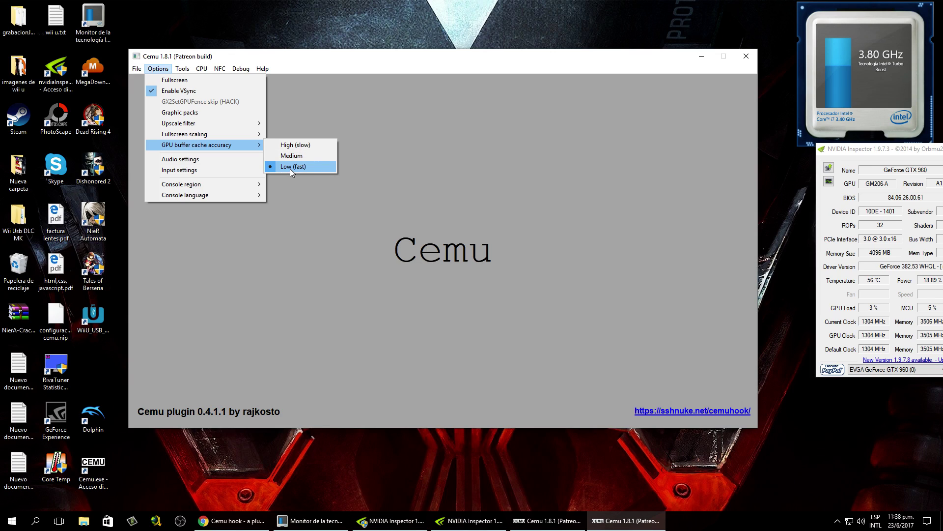
- Assign Botón 4 to the L button of Controller 1 in the input settings and save the mapping
{"action": "left_click", "coordinate": [211, 171]}
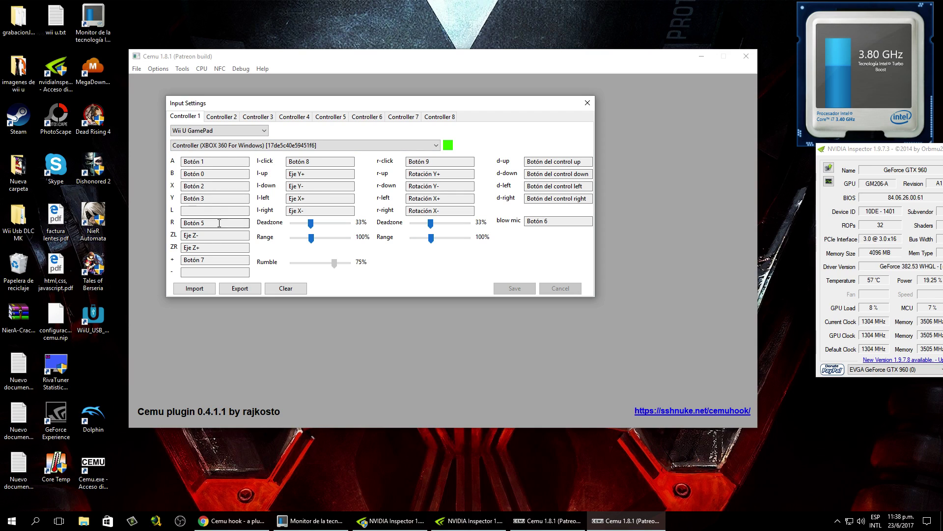
{"action": "left_click", "coordinate": [205, 212]}
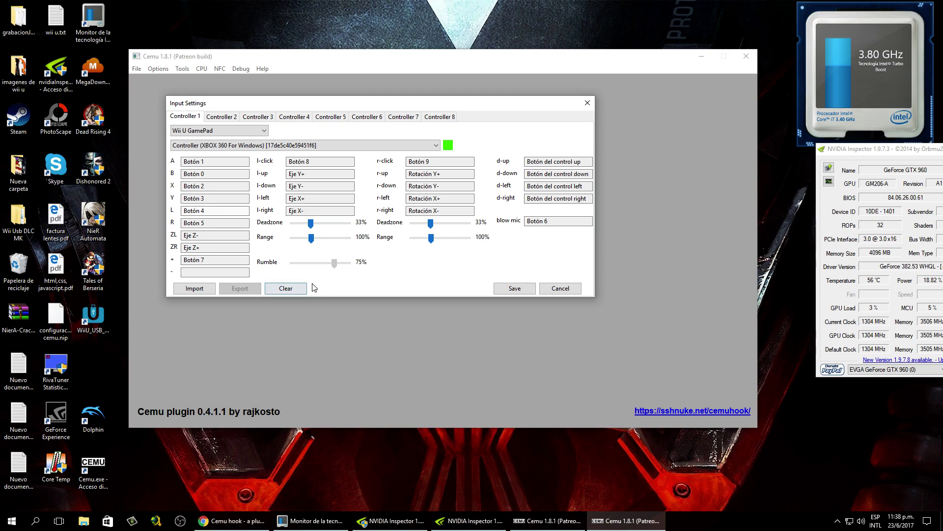
{"action": "left_click", "coordinate": [529, 292]}
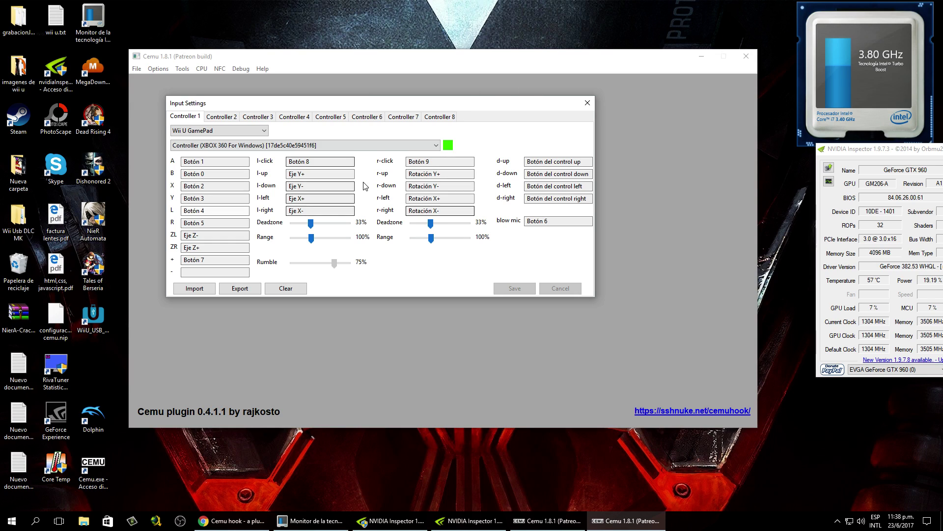
{"action": "left_click", "coordinate": [588, 103]}
- Examine the console region and console language options
{"action": "left_click", "coordinate": [156, 69]}
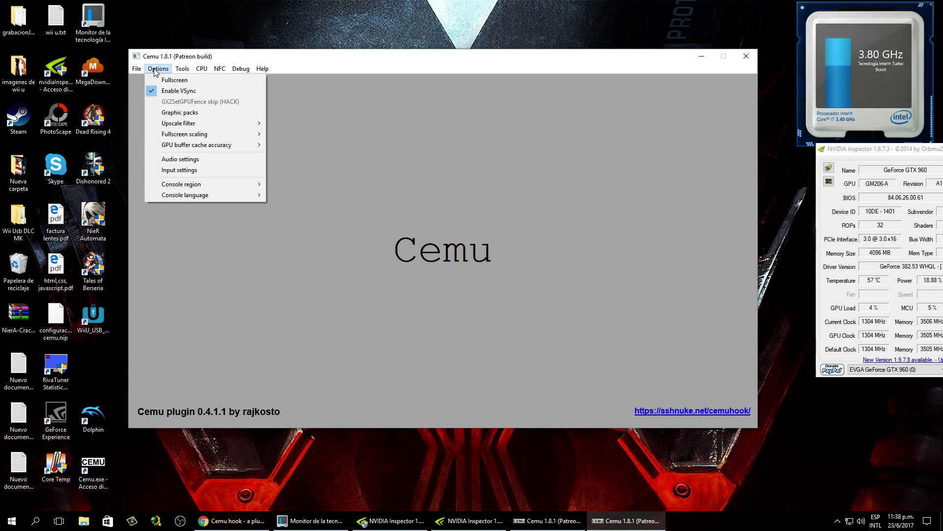
{"action": "mouse_move", "coordinate": [191, 185]}
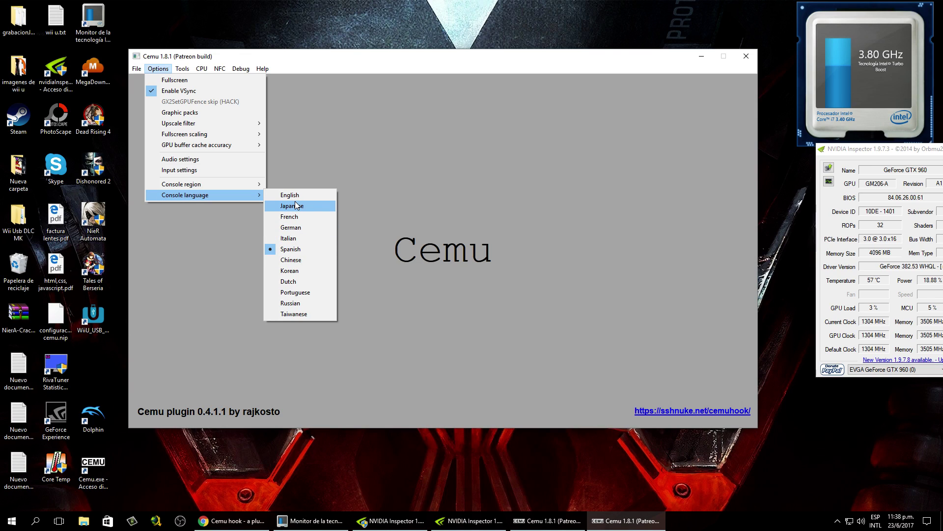
{"action": "left_click", "coordinate": [318, 145]}
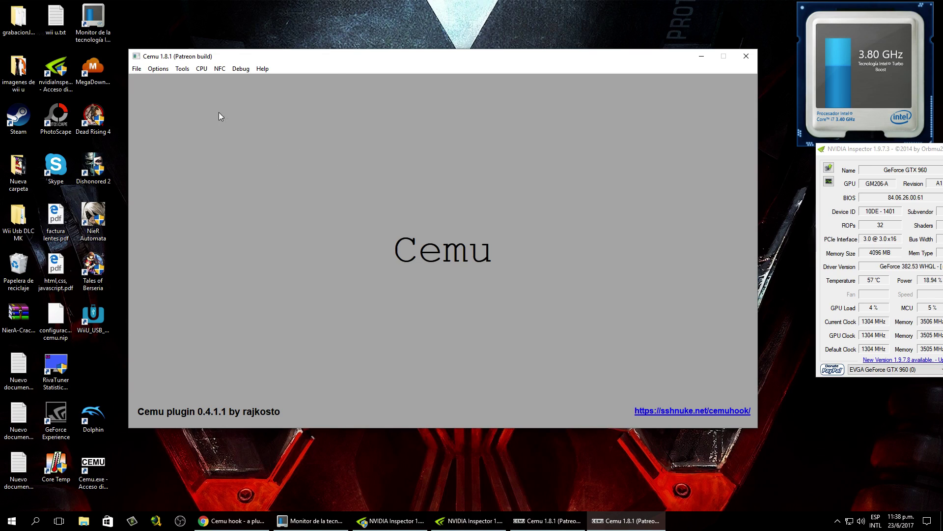
- Load the Splatoon game file Gambit.rpx from the code folder of Splatoon [AGMP01]
{"action": "left_click", "coordinate": [159, 69]}
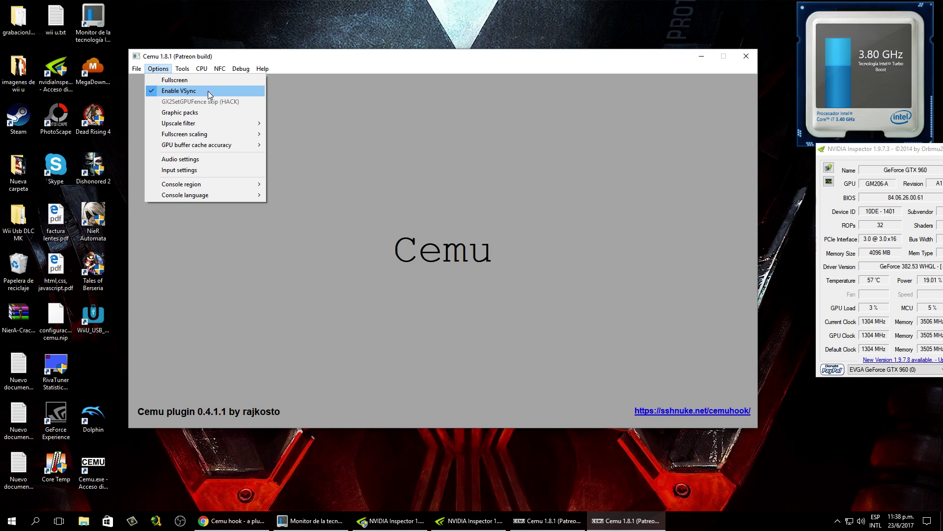
{"action": "left_click", "coordinate": [150, 80]}
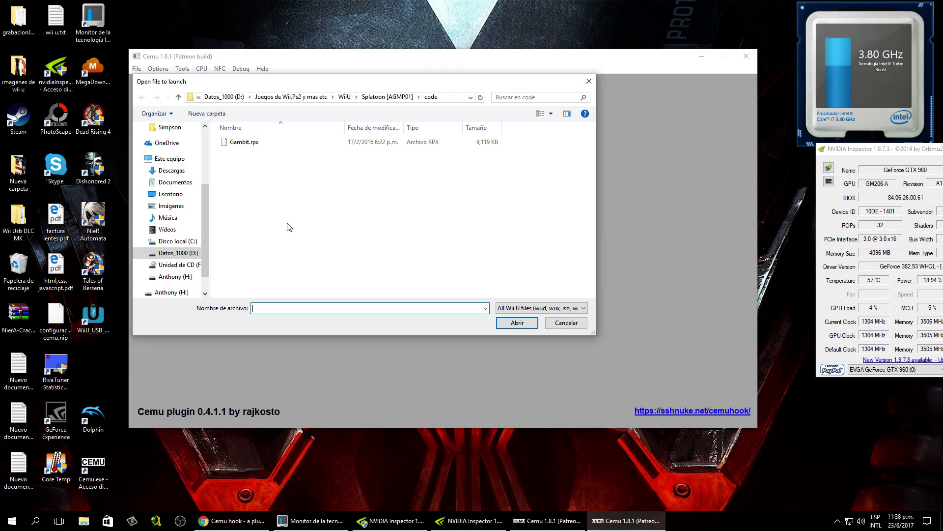
{"action": "double_click", "coordinate": [242, 142]}
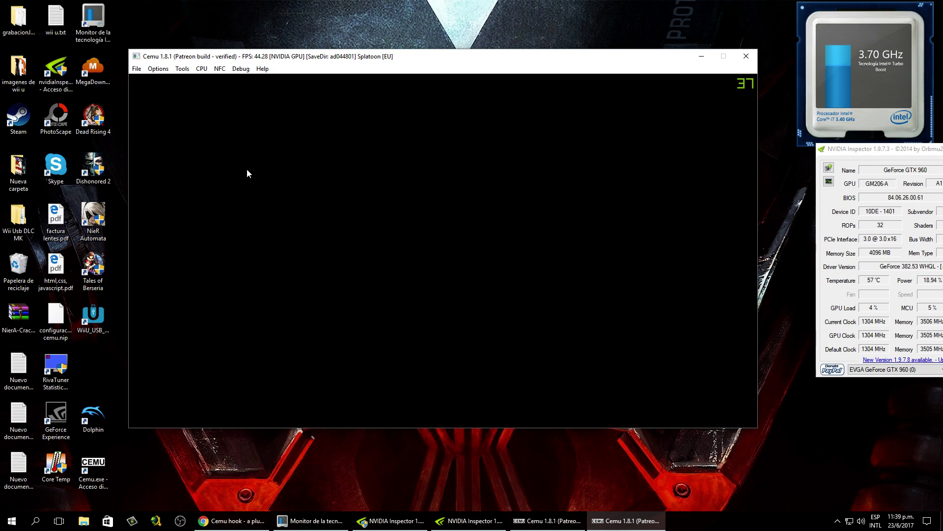
{"action": "left_click_drag", "start_coordinate": [387, 58], "coordinate": [386, 56]}
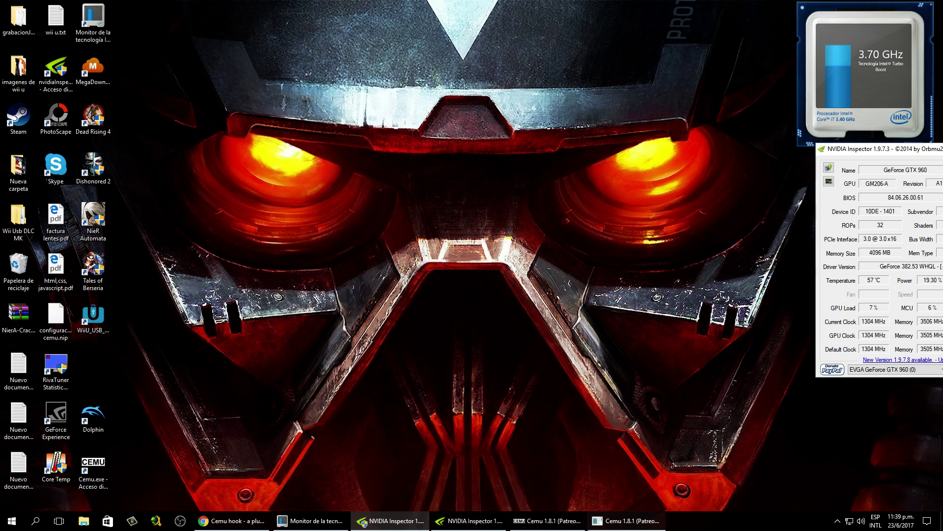
- Close the spare Cemu window that has no game loaded and reposition the Splatoon window
{"action": "left_click", "coordinate": [547, 520]}
{"action": "left_click", "coordinate": [625, 522]}
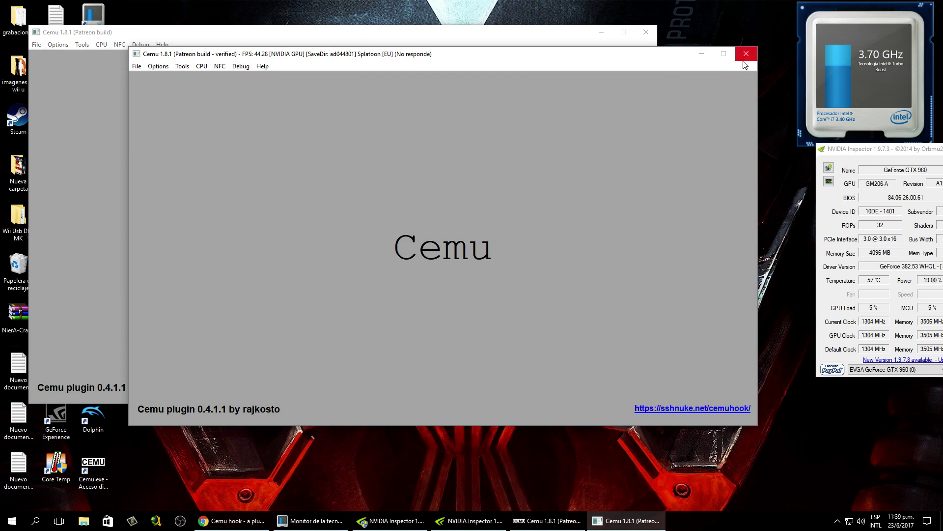
{"action": "left_click", "coordinate": [646, 32]}
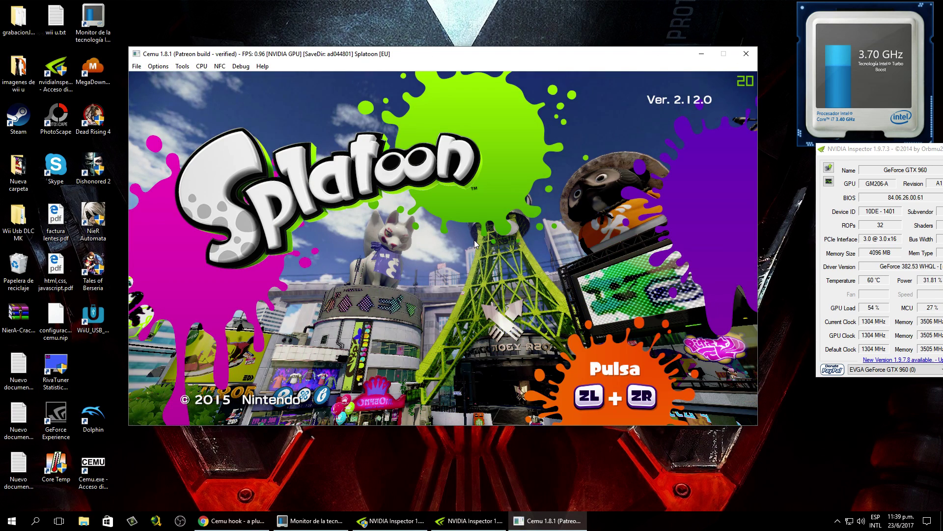
{"action": "left_click_drag", "start_coordinate": [207, 54], "coordinate": [190, 43]}
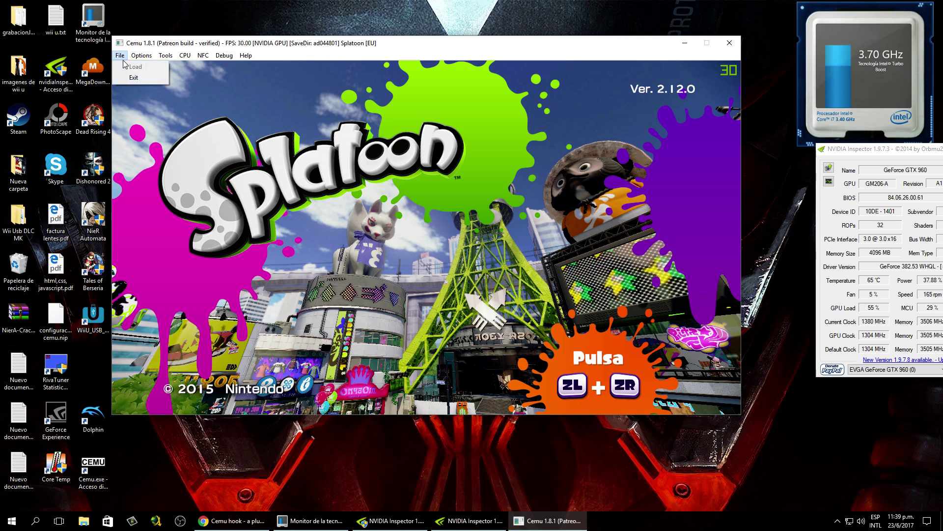
- Set Controller 1 to Keyboard with ZL mapped to Z and ZR to X, save it, and start the game from the title screen
{"action": "mouse_move", "coordinate": [141, 59]}
{"action": "left_click", "coordinate": [159, 158]}
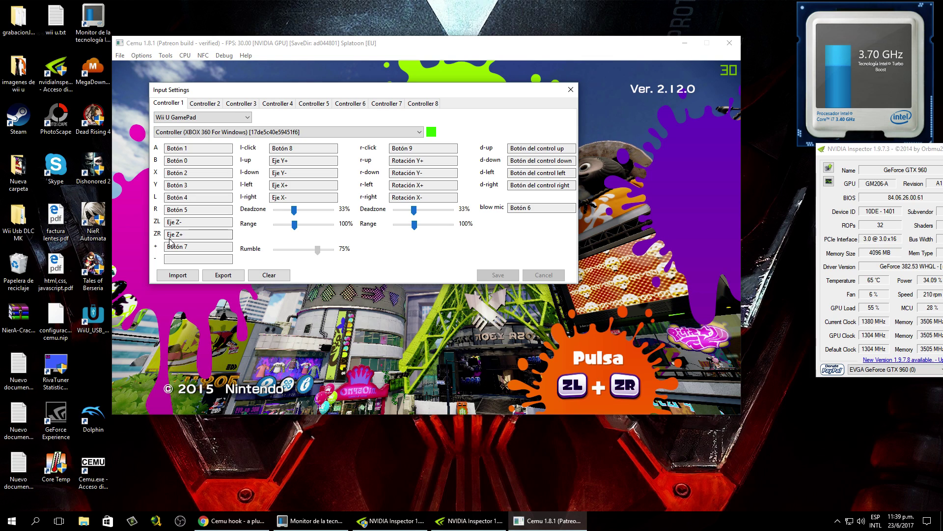
{"action": "left_click", "coordinate": [209, 132]}
{"action": "left_click", "coordinate": [209, 142]}
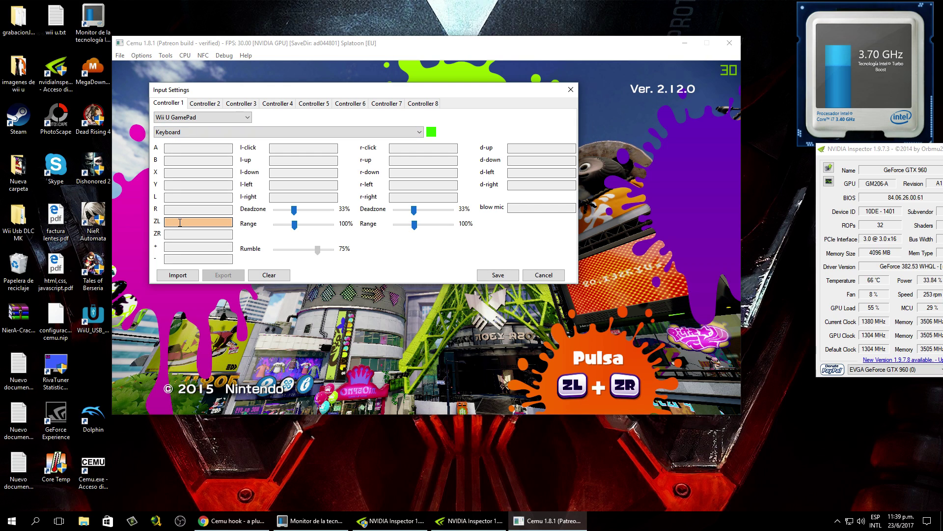
{"action": "key", "text": "x"}
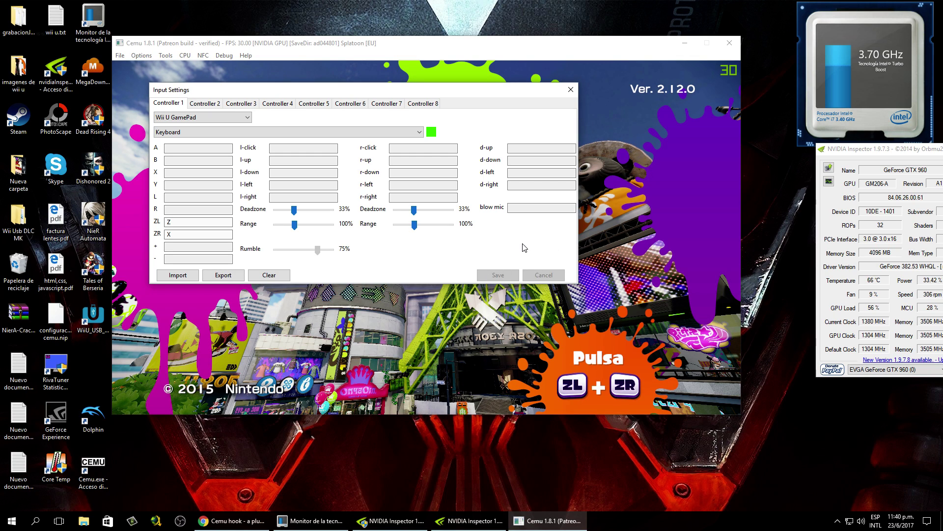
{"action": "left_click", "coordinate": [571, 89]}
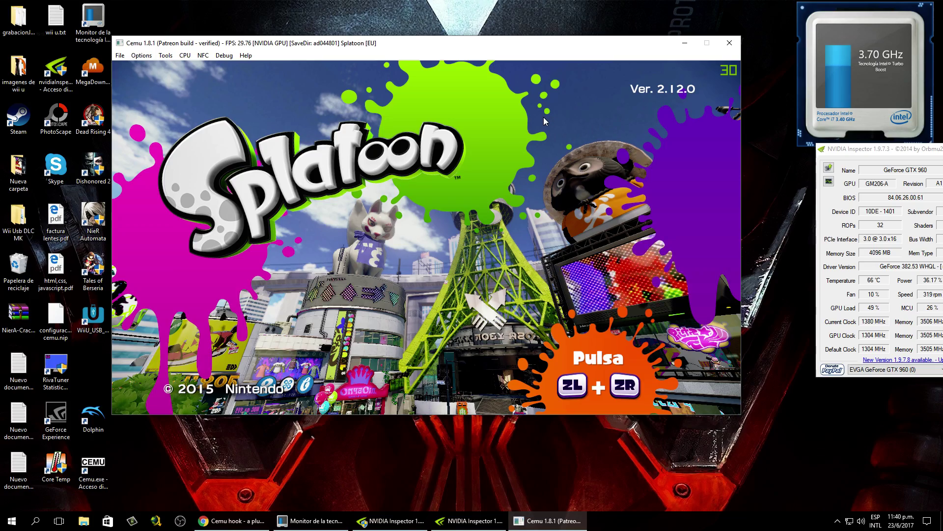
{"action": "key", "text": "z+x"}
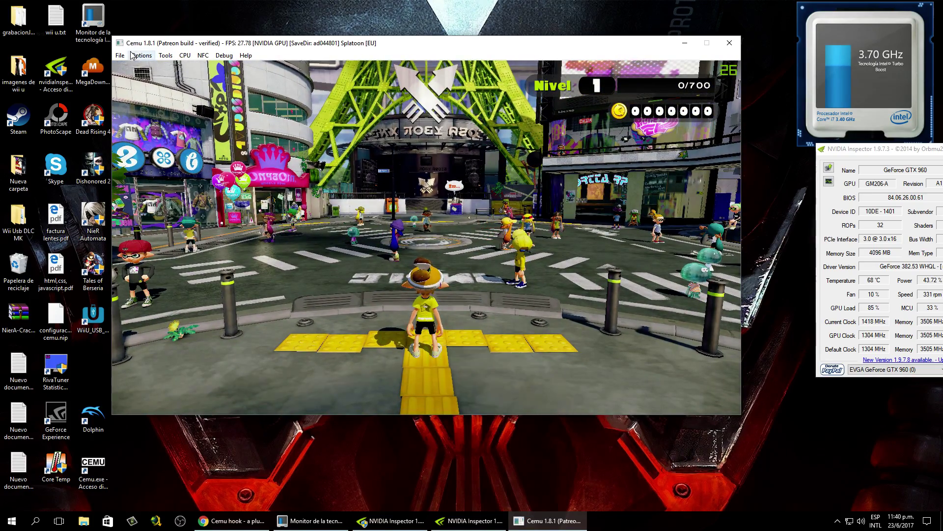
- Switch Controller 1's input device back to Controller (XBOX 360 For Windows) and close the input settings
{"action": "left_click", "coordinate": [132, 55]}
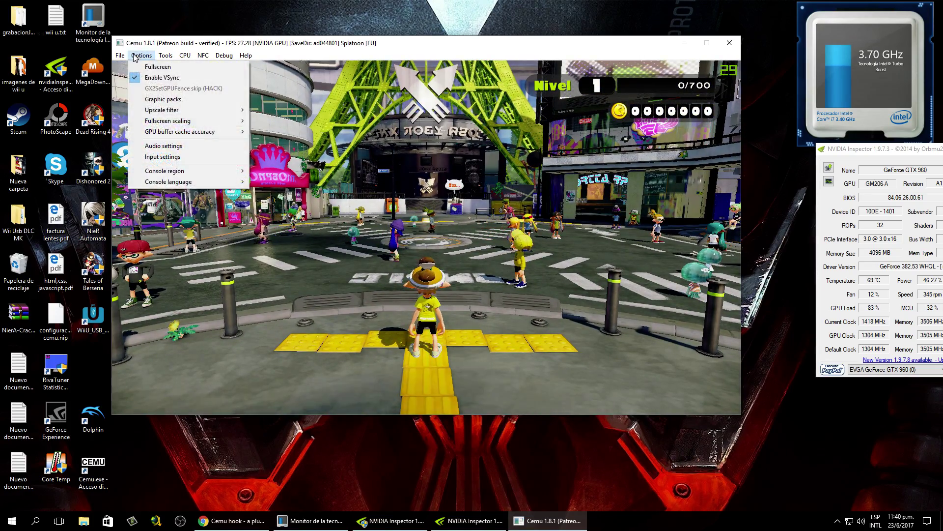
{"action": "left_click", "coordinate": [162, 156]}
{"action": "left_click", "coordinate": [224, 133]}
{"action": "left_click", "coordinate": [221, 147]}
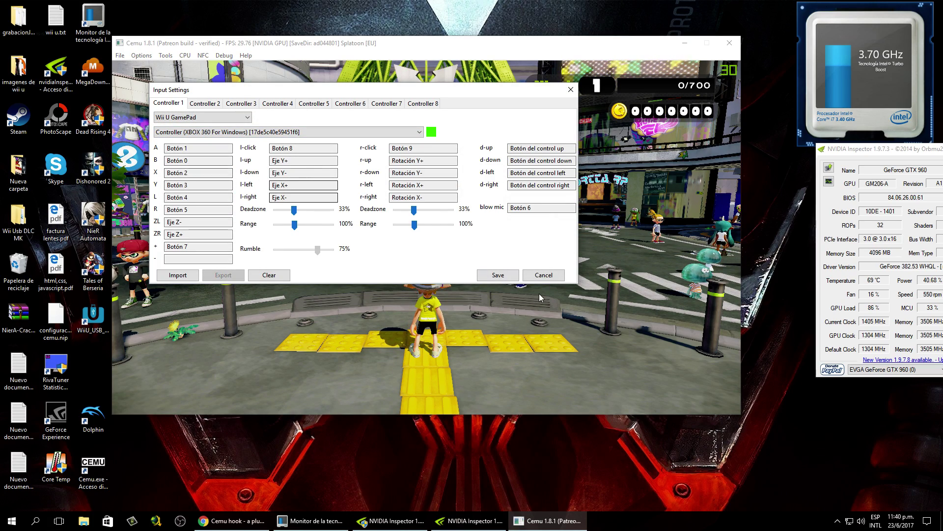
{"action": "left_click", "coordinate": [576, 91]}
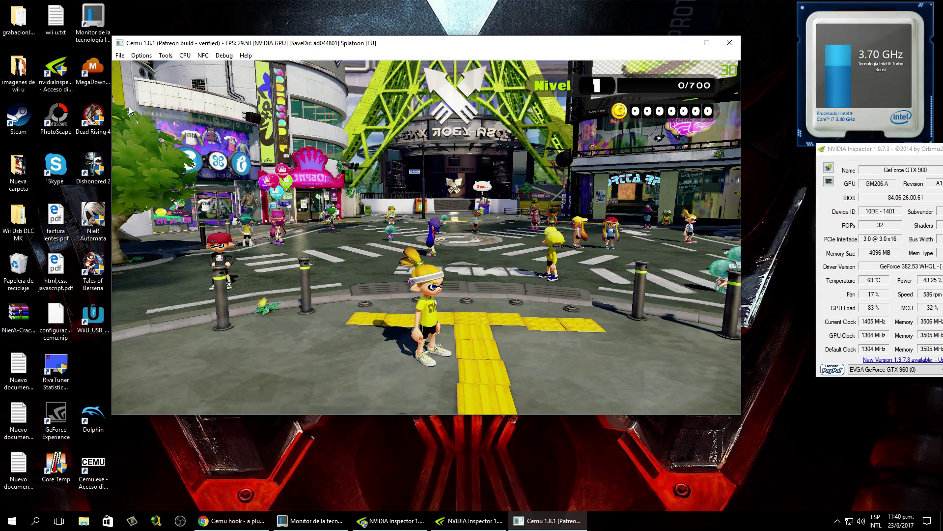
- Show the game in full screen and set Sensores de giro to Usar in the GamePad view's Opciones, returning to the main game view
{"action": "left_click", "coordinate": [144, 67]}
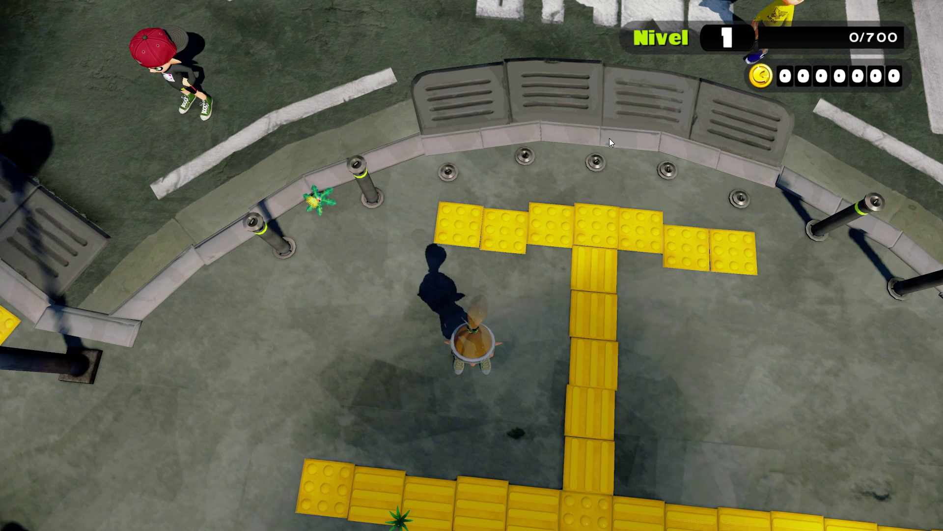
{"action": "key", "text": "ctrl+Tab"}
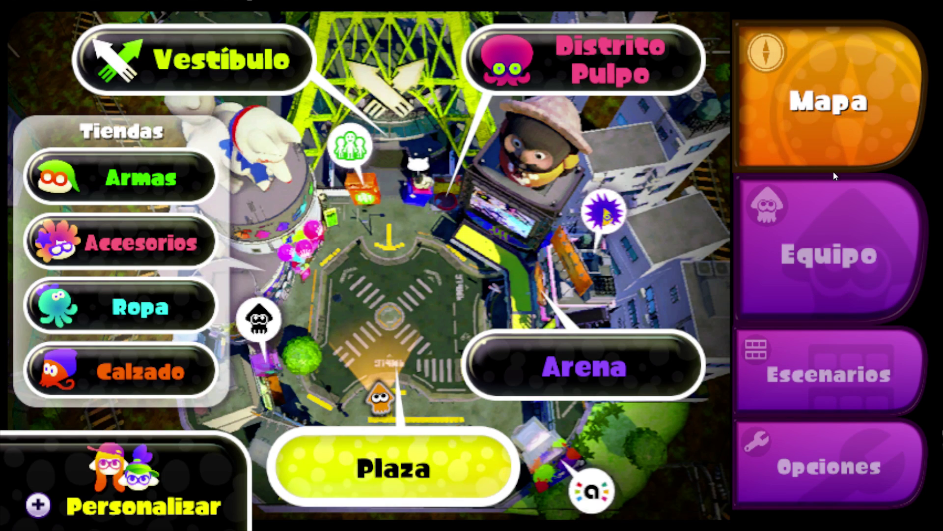
{"action": "left_click", "coordinate": [818, 468]}
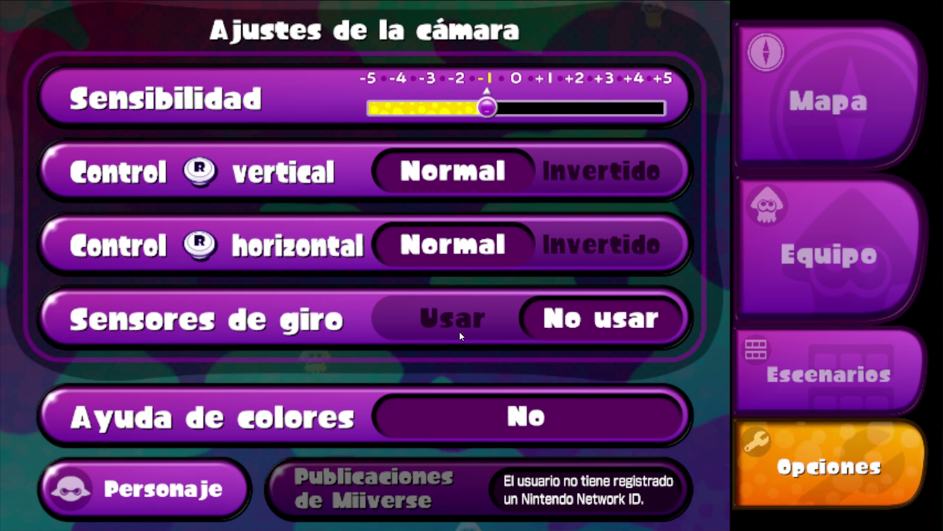
{"action": "left_click", "coordinate": [480, 331]}
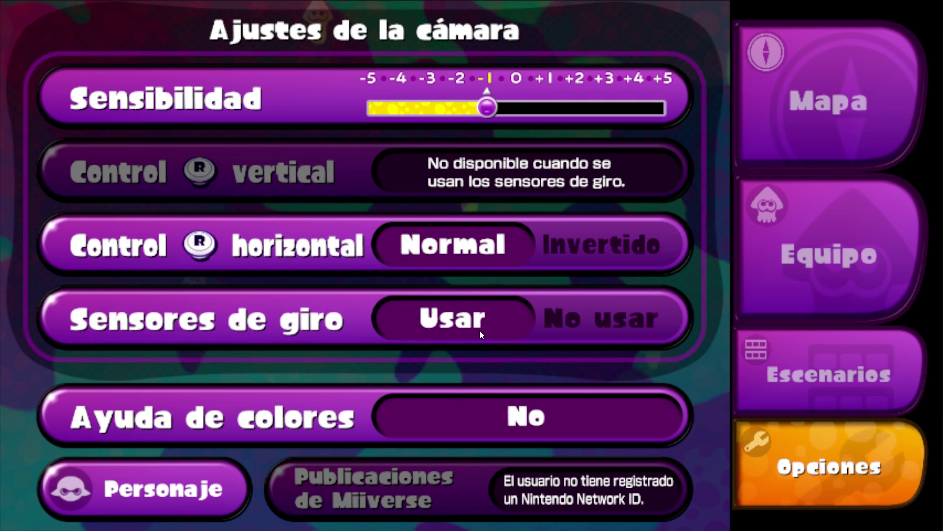
{"action": "key", "text": "Tab"}
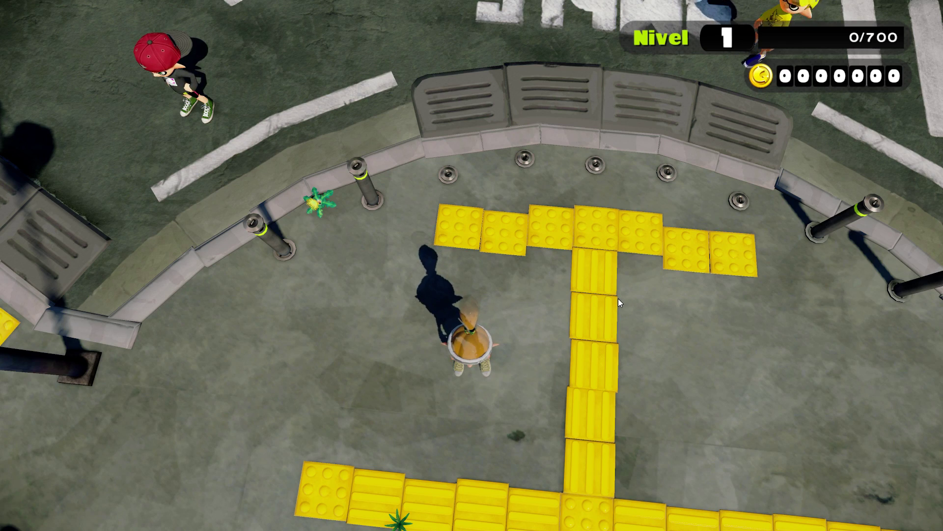
- Walk the character around the plaza and turn the camera both ways to test movement with the gyro sensors enabled
{"action": "key", "text": "w"}
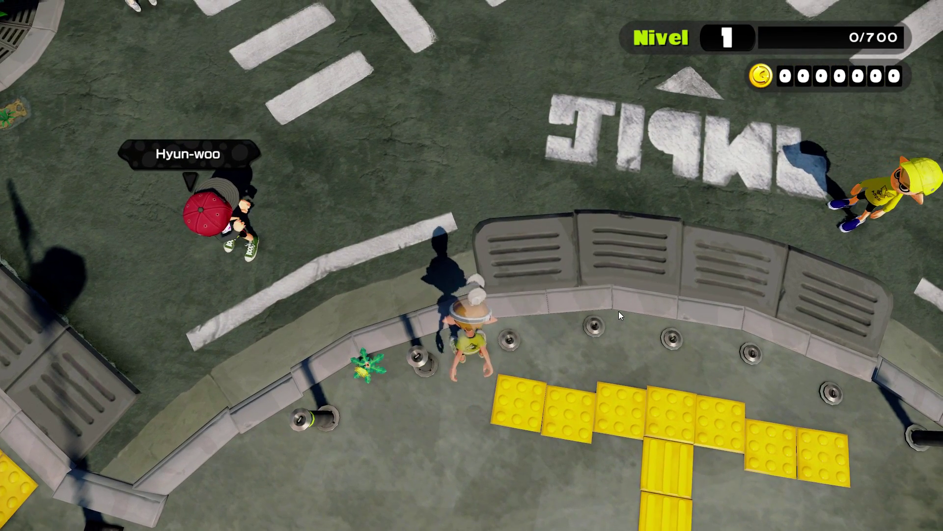
{"action": "key", "text": "Right"}
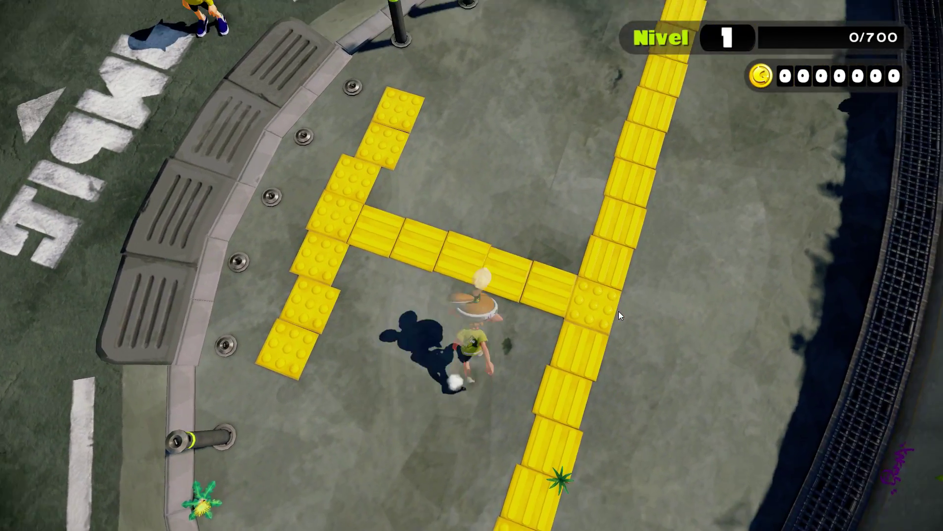
{"action": "key", "text": "w"}
{"action": "key", "text": "Left"}
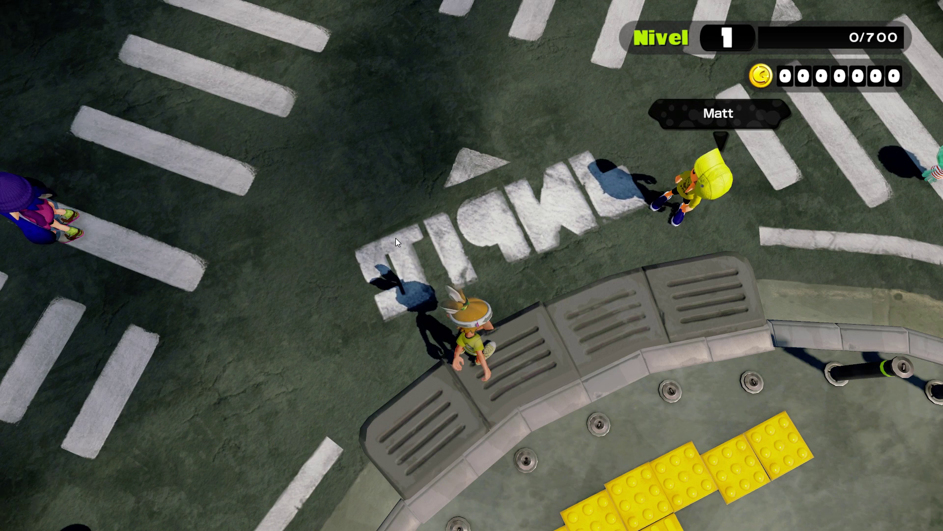
- View the Mapa page on the GamePad screen and return to the main game view
{"action": "key", "text": "ctrl+Tab"}
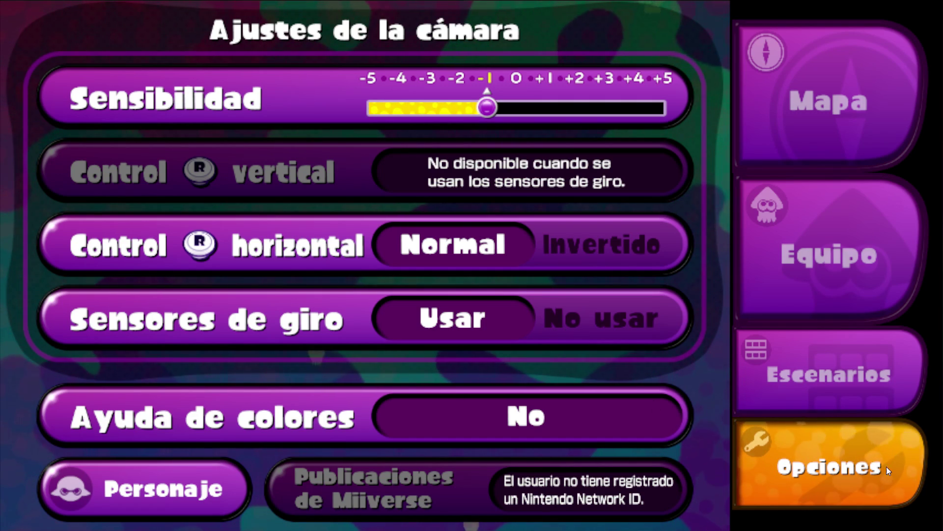
{"action": "left_click", "coordinate": [818, 149]}
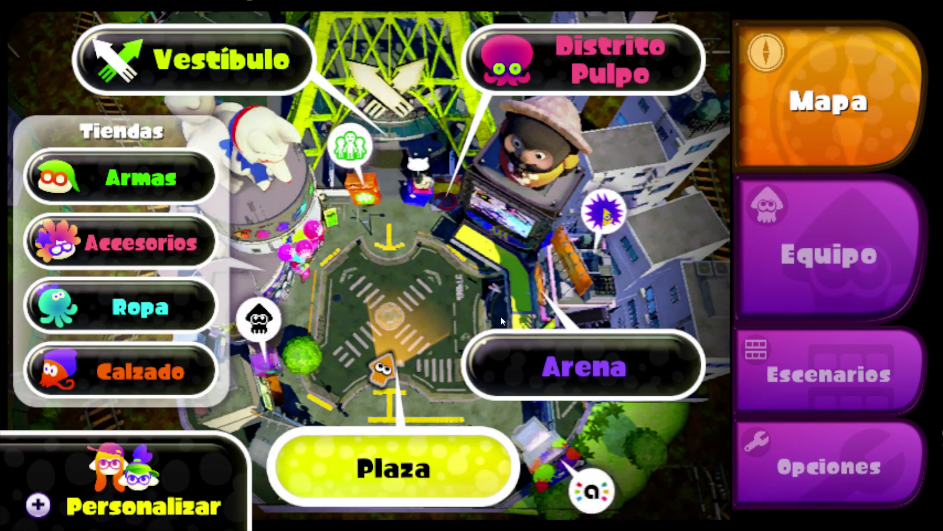
{"action": "key", "text": "ctrl+Tab"}
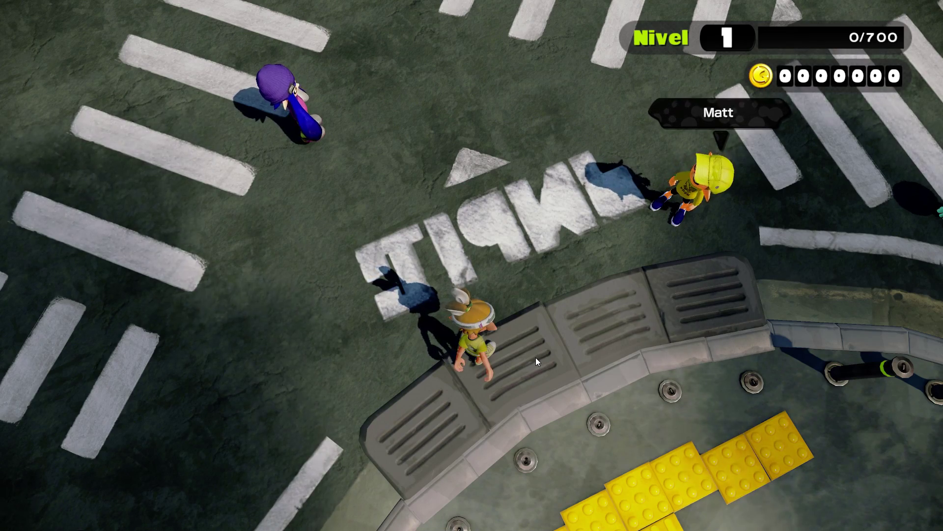